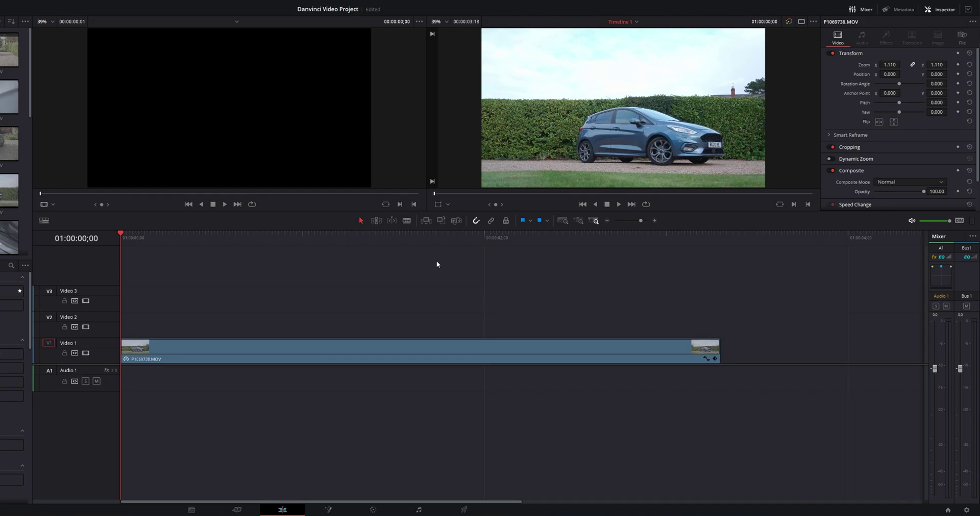
# Preview the timeline, then copy the car clip from Video 1 straight up onto Video 3
pyautogui.press('space')
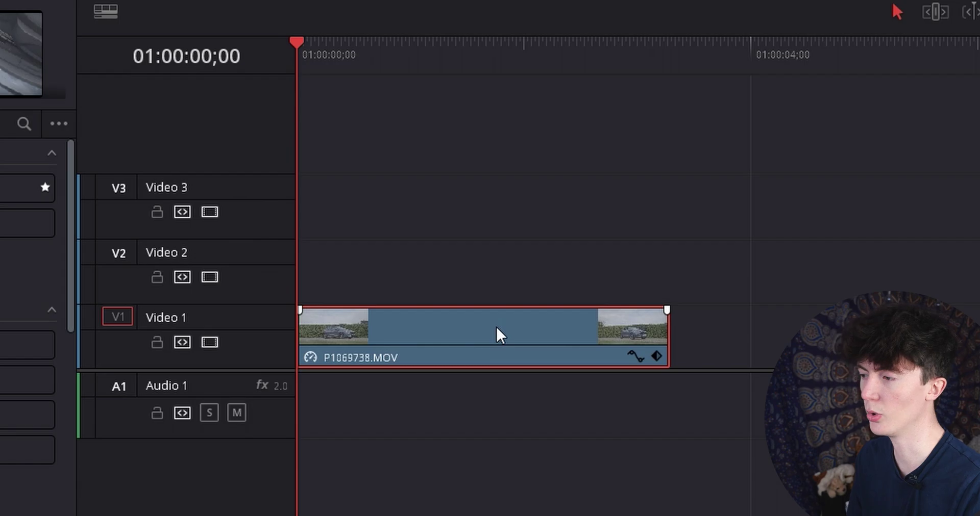
pyautogui.moveTo(498, 331); pyautogui.dragTo(516, 220)
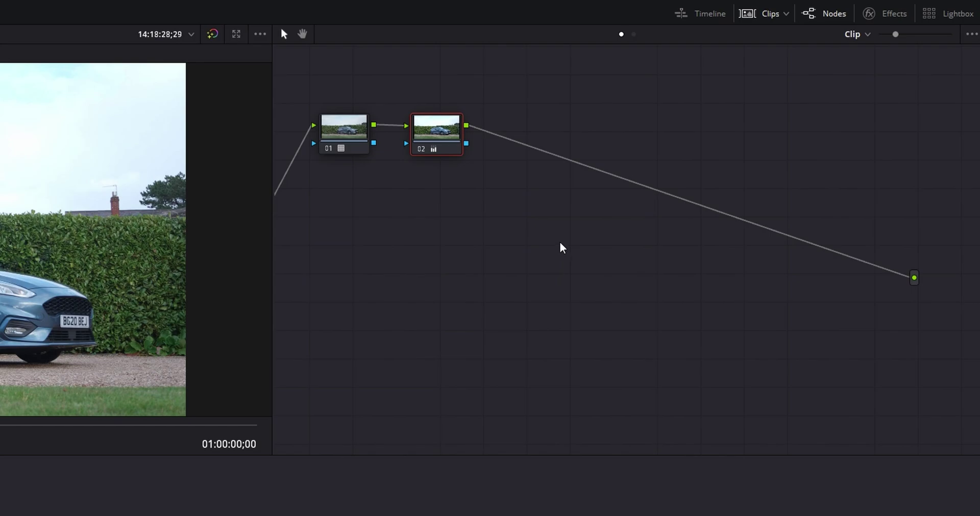
# Add serial node 03 after node 02 and bring up the Magic Mask object panel
pyautogui.hotkey('alt', 's')
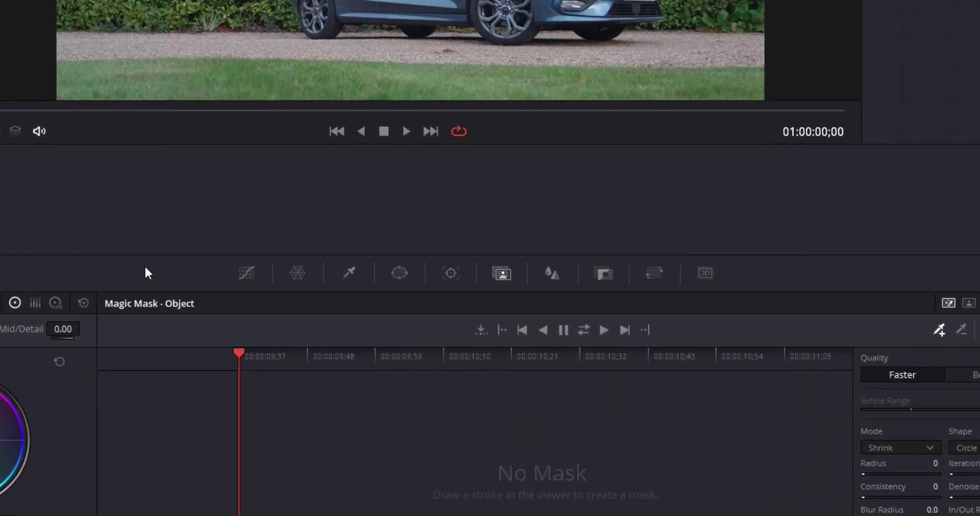
pyautogui.click(246, 273)
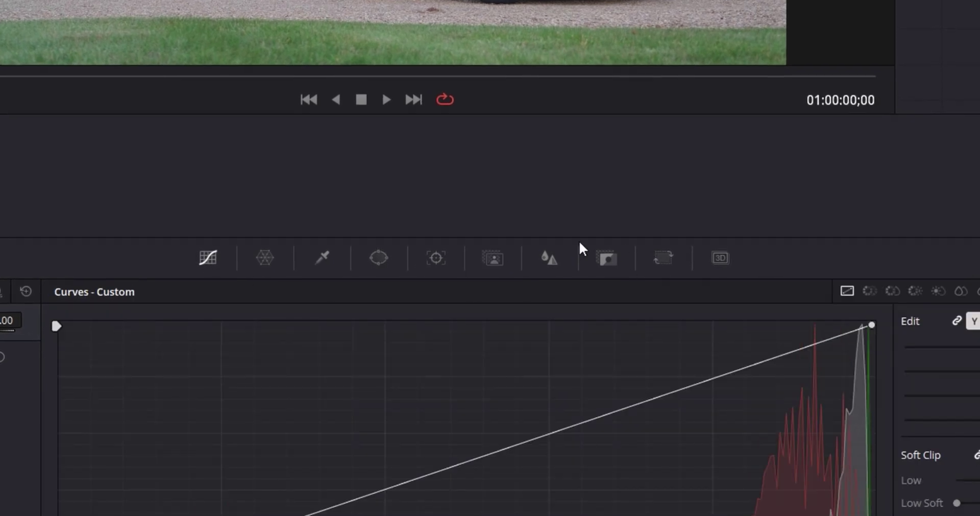
pyautogui.click(495, 255)
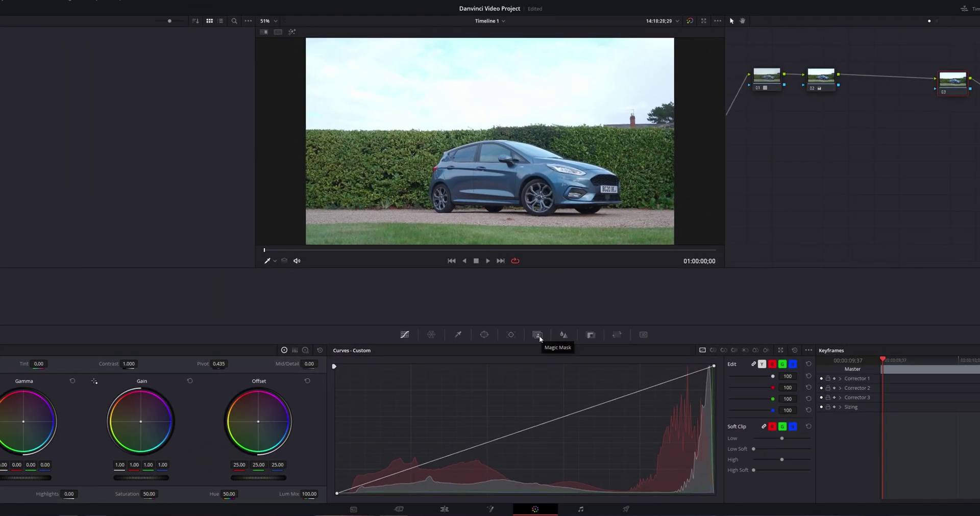
pyautogui.click(538, 335)
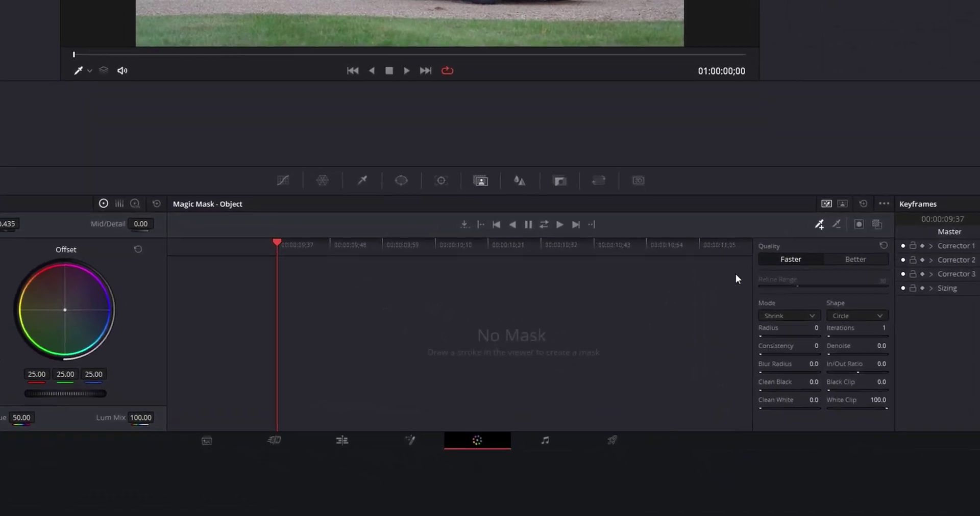
# Stroke the car at the first frame, track it forward, and scrub-check it highlighted on grey
pyautogui.click(269, 163)
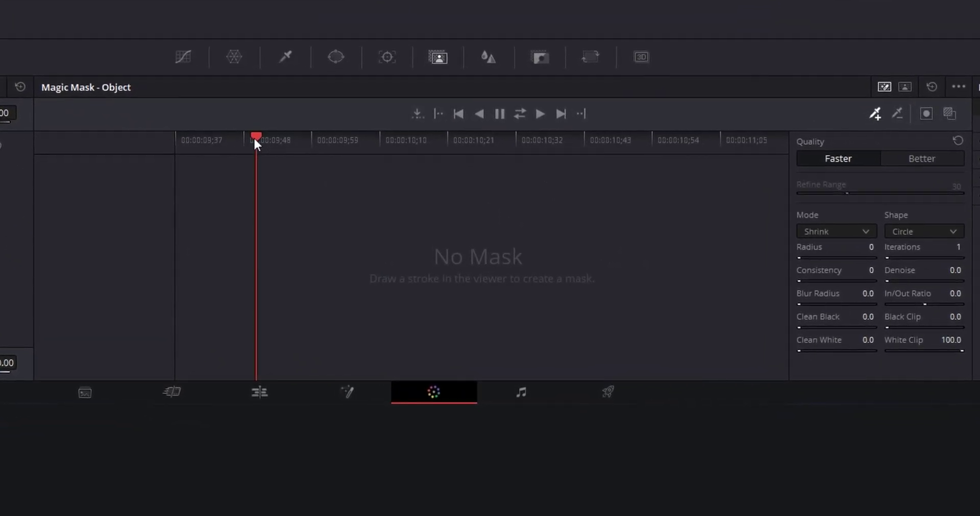
pyautogui.moveTo(269, 166)
pyautogui.mouseDown()
pyautogui.moveTo(338, 170)
pyautogui.moveTo(274, 166)
pyautogui.mouseUp()
pyautogui.moveTo(213, 136); pyautogui.dragTo(64, 171)
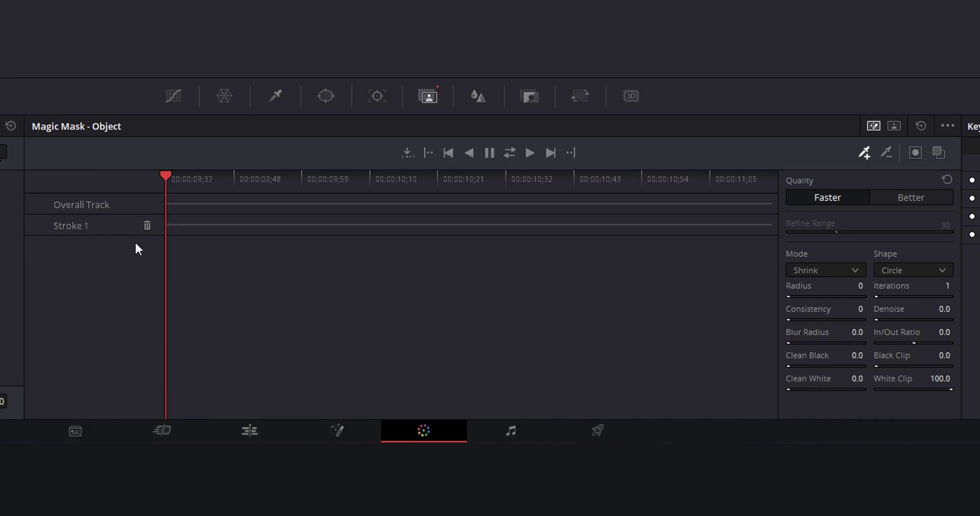
pyautogui.click(529, 152)
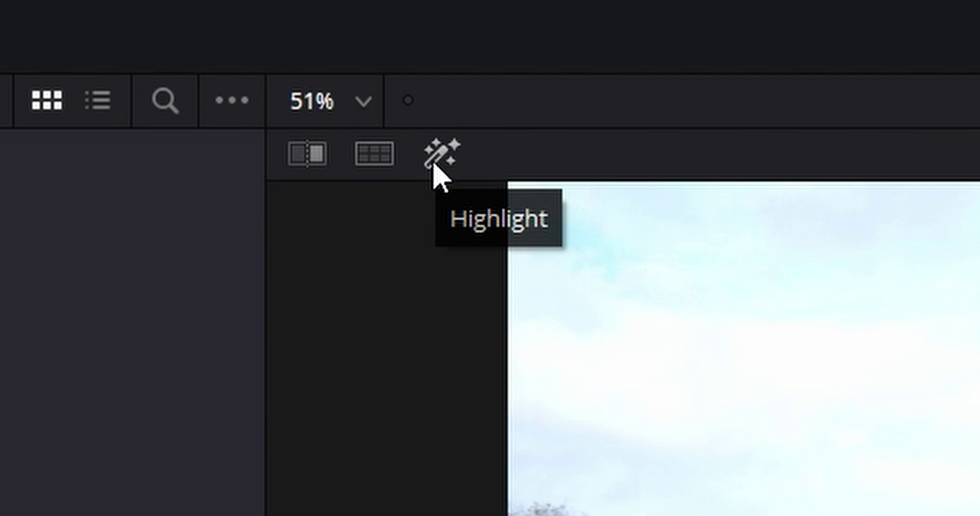
pyautogui.click(434, 168)
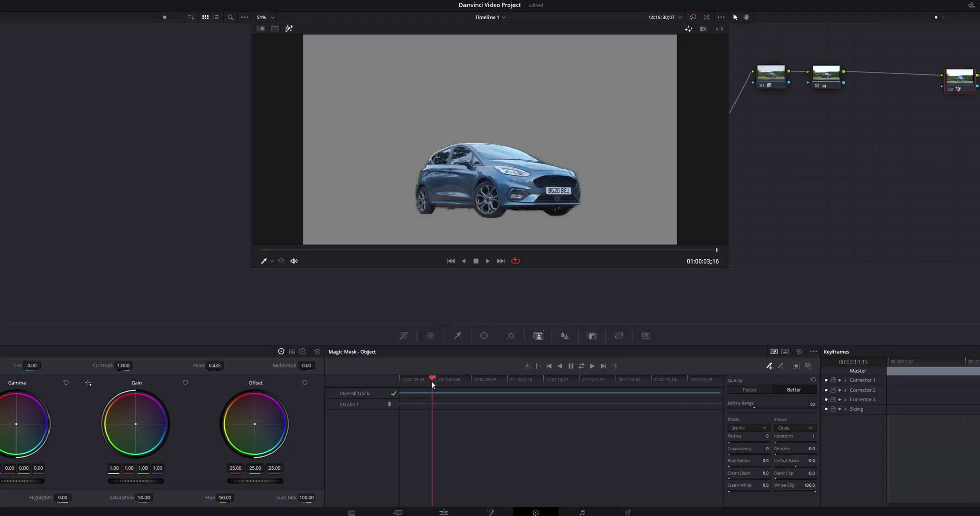
pyautogui.moveTo(432, 382); pyautogui.dragTo(526, 383)
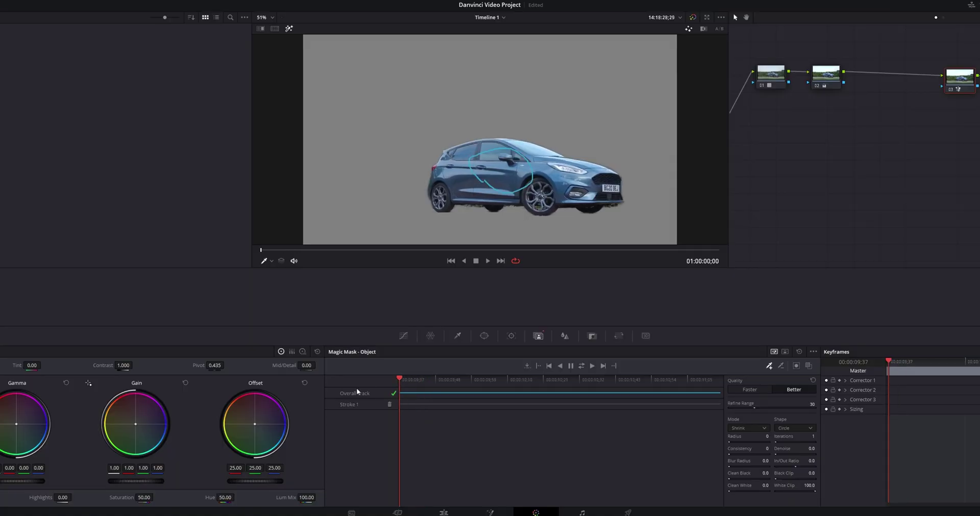
# Add an alpha output to the node graph and connect node 03's key to it
pyautogui.click(443, 512)
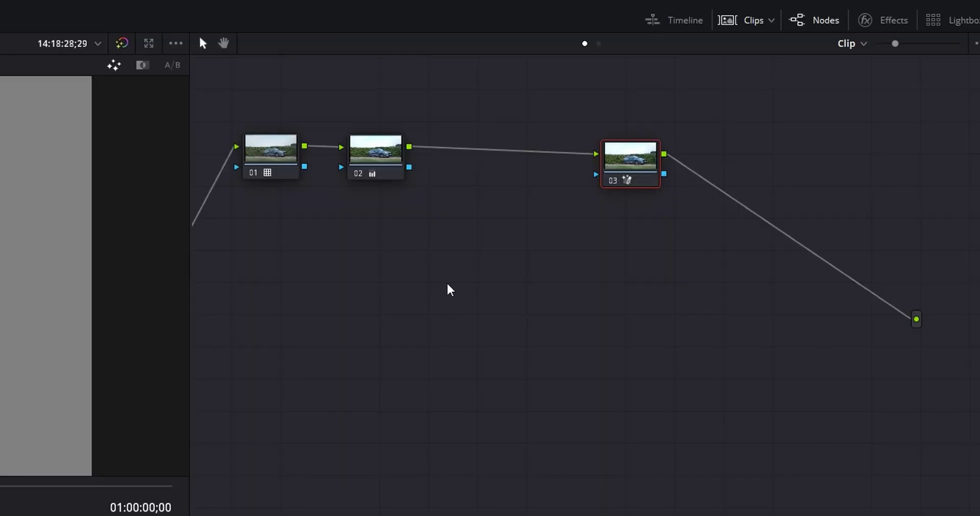
pyautogui.moveTo(649, 173); pyautogui.dragTo(533, 175)
pyautogui.rightClick(368, 251)
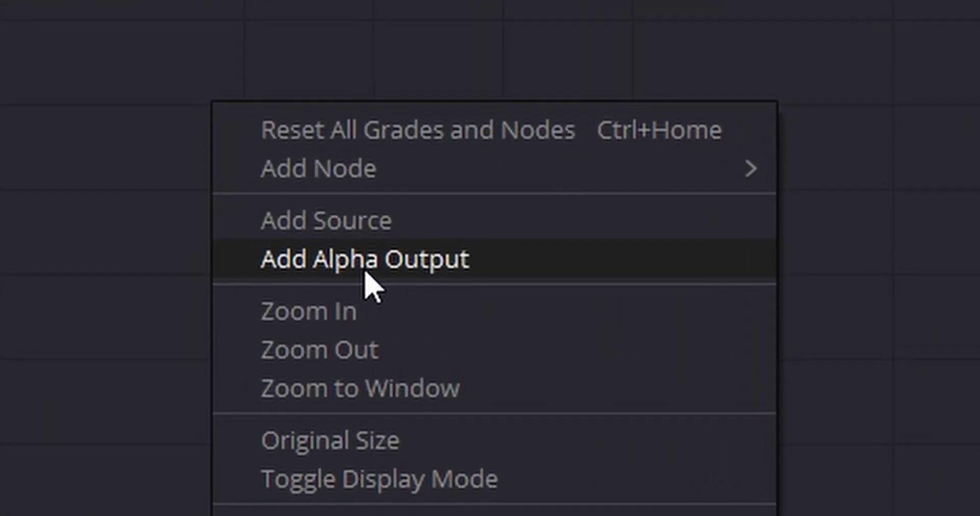
pyautogui.click(361, 256)
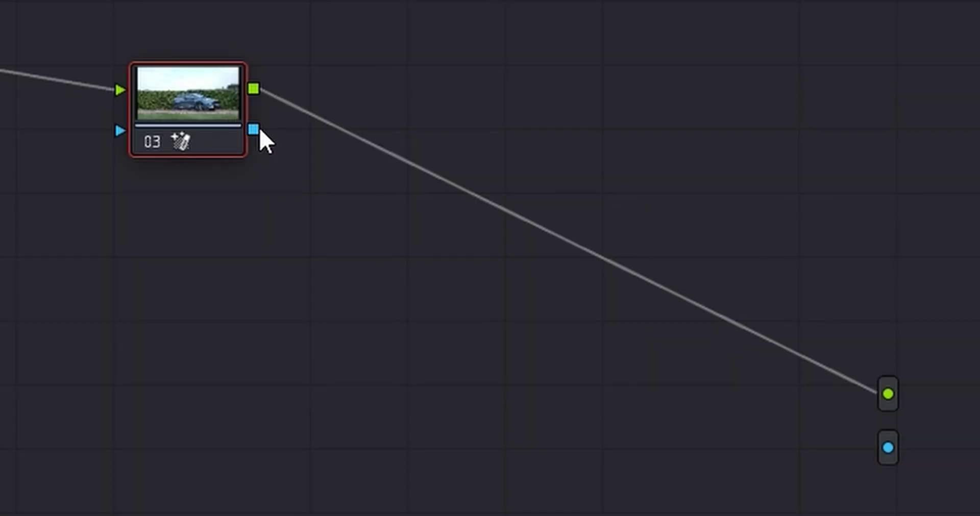
pyautogui.moveTo(260, 130); pyautogui.dragTo(888, 449)
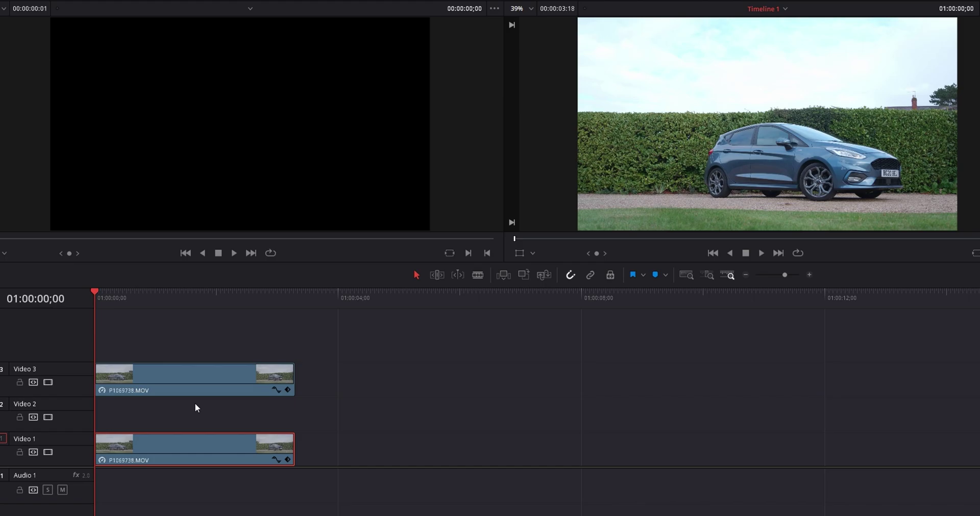
# Disable the Video 1 car clip and play back to confirm only the cut-out car remains
pyautogui.press('d')
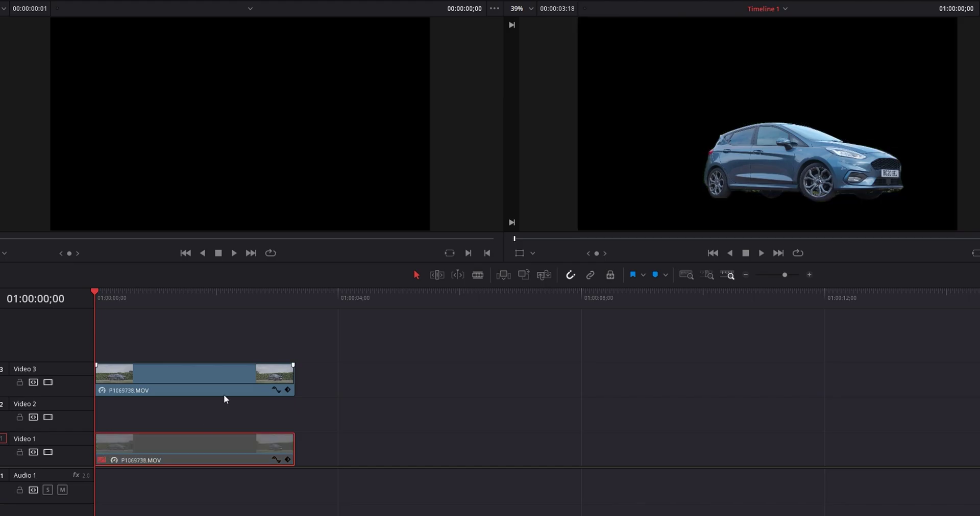
pyautogui.press('space')
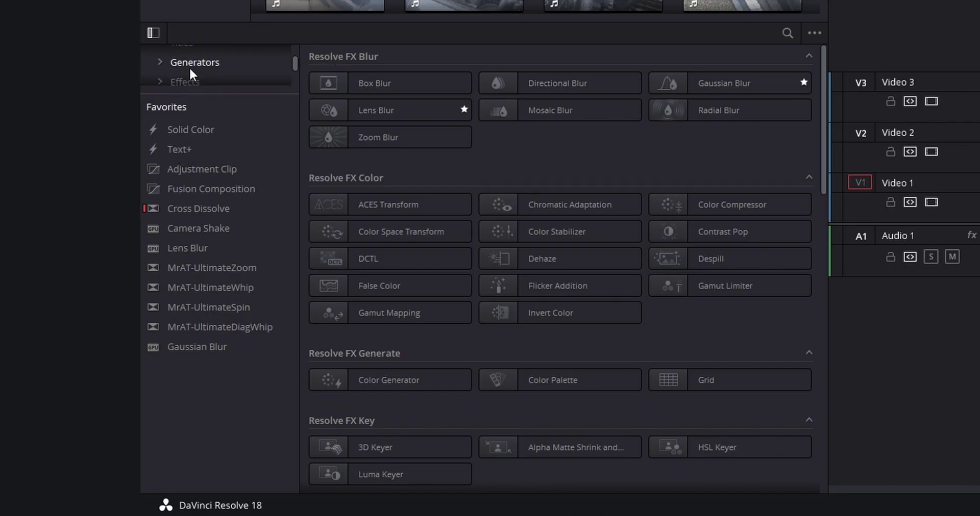
# Add a Text+ title found by searching 'text' in the Toolbox and enlarge it to size 0.2165
pyautogui.scroll(2, 190, 71)
pyautogui.click(189, 57)
pyautogui.click(788, 34)
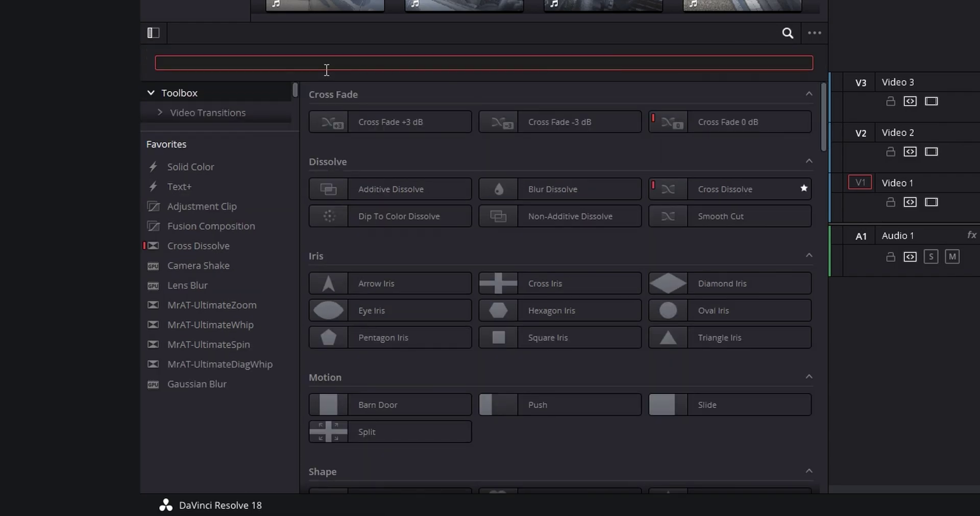
pyautogui.write('text')
pyautogui.click(581, 128)
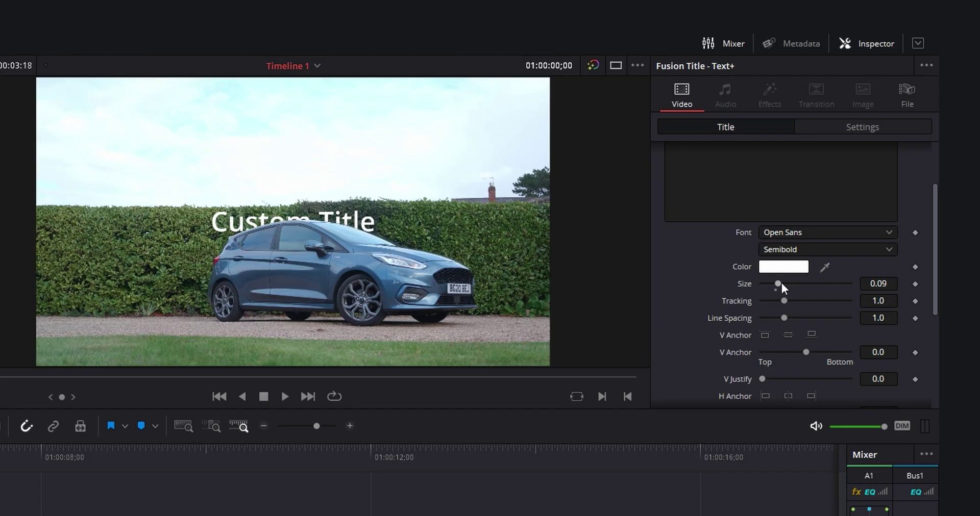
pyautogui.moveTo(780, 284)
pyautogui.mouseDown()
pyautogui.moveTo(812, 282)
pyautogui.moveTo(800, 284)
pyautogui.mouseUp()
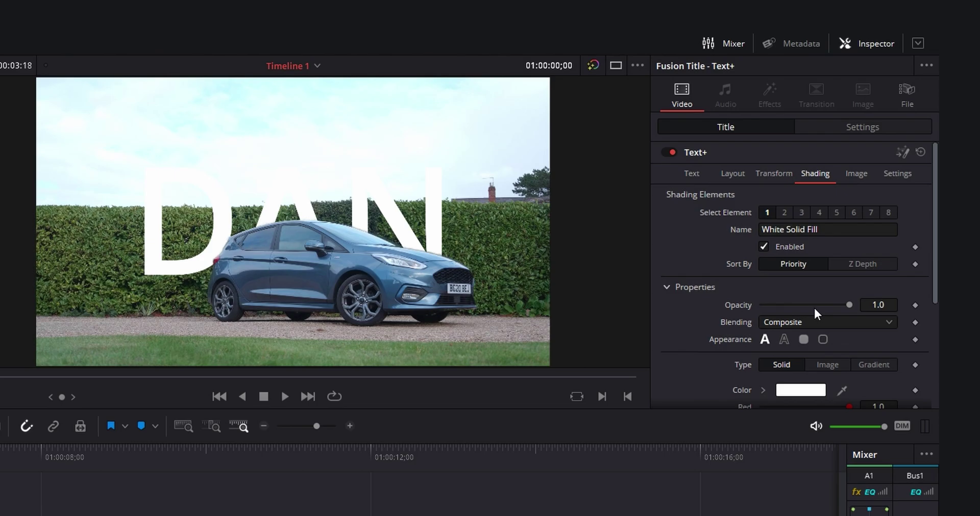
# Color the DAN text #535353 and raise its Position Y to 100
pyautogui.scroll(-3, 813, 306)
pyautogui.scroll(3, 740, 232)
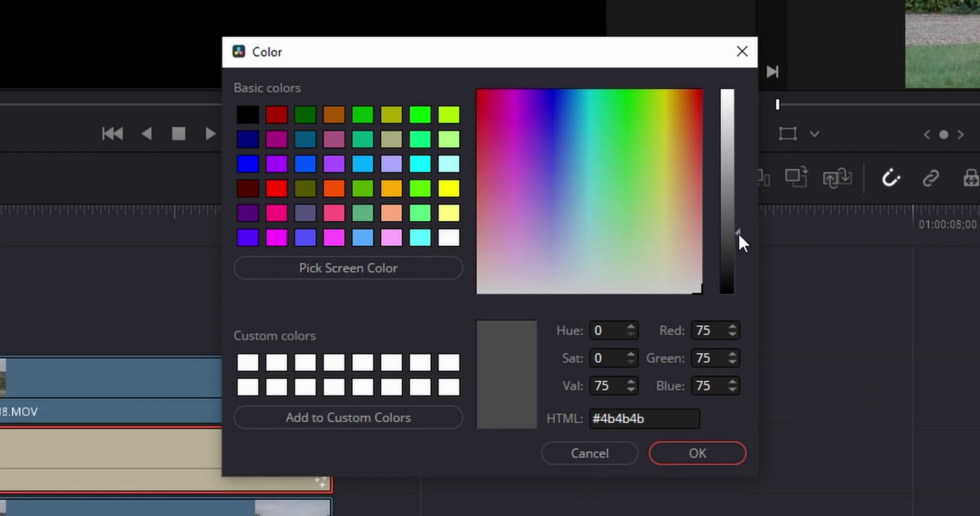
pyautogui.moveTo(738, 233); pyautogui.dragTo(737, 226)
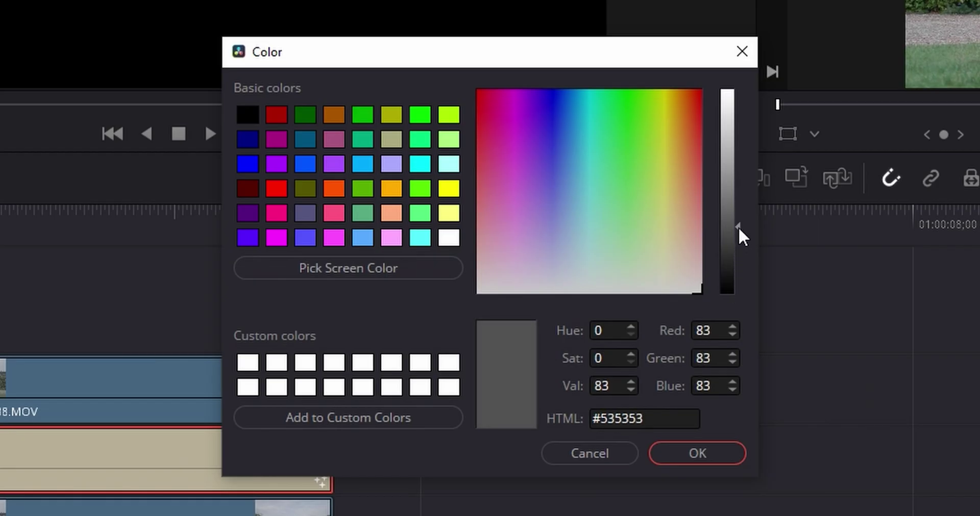
pyautogui.click(714, 452)
pyautogui.click(862, 127)
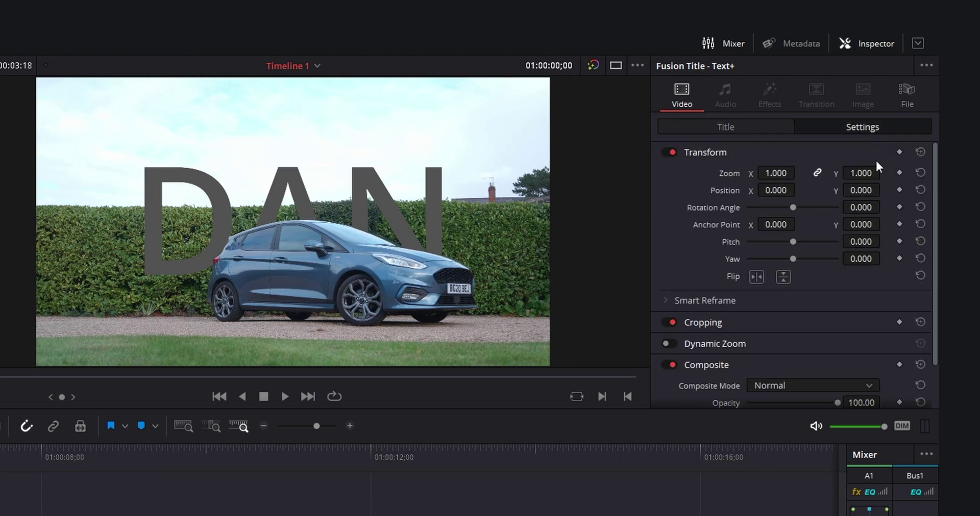
pyautogui.moveTo(860, 190)
pyautogui.mouseDown()
pyautogui.moveTo(898, 191)
pyautogui.moveTo(877, 191)
pyautogui.mouseUp()
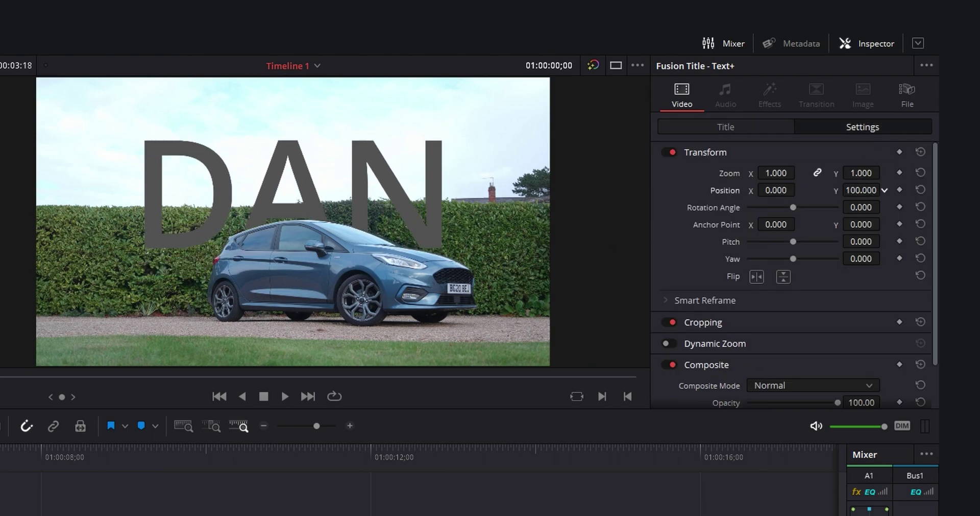